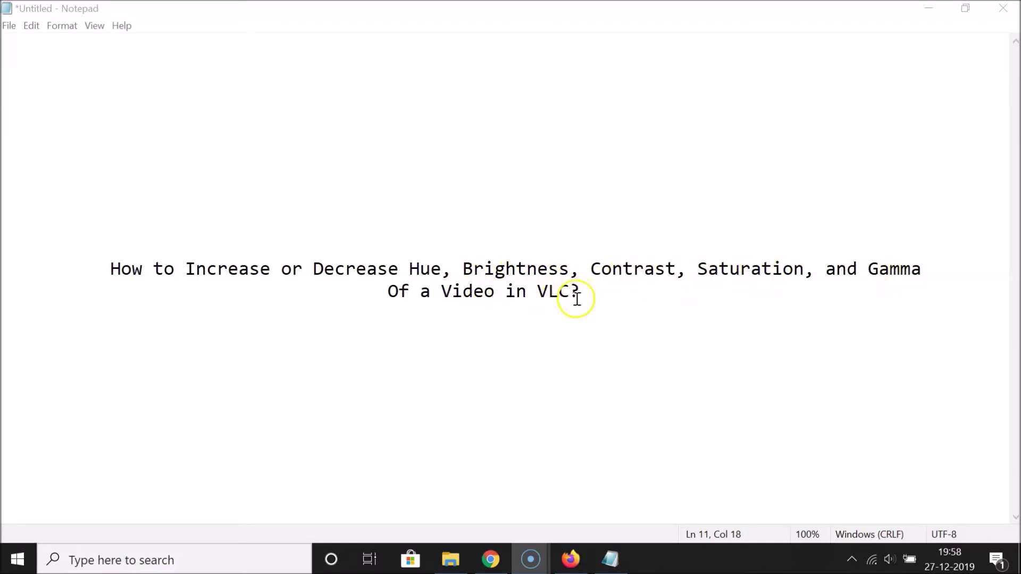
# Minimize Notepad and open 'How to Set Screensaver on Windows 10.mp4' in VLC media player
pyautogui.click(919, 10)
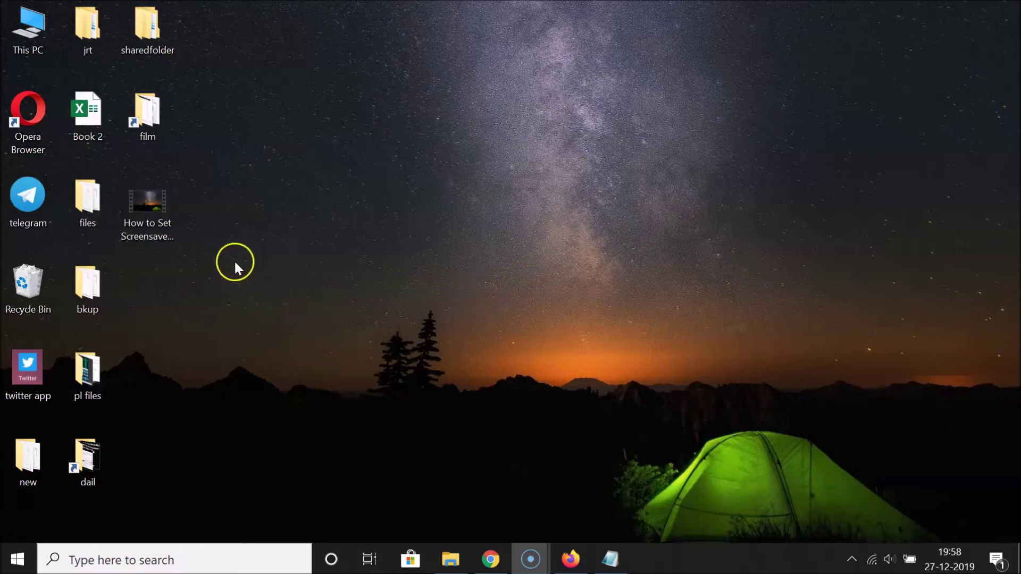
pyautogui.rightClick(162, 201)
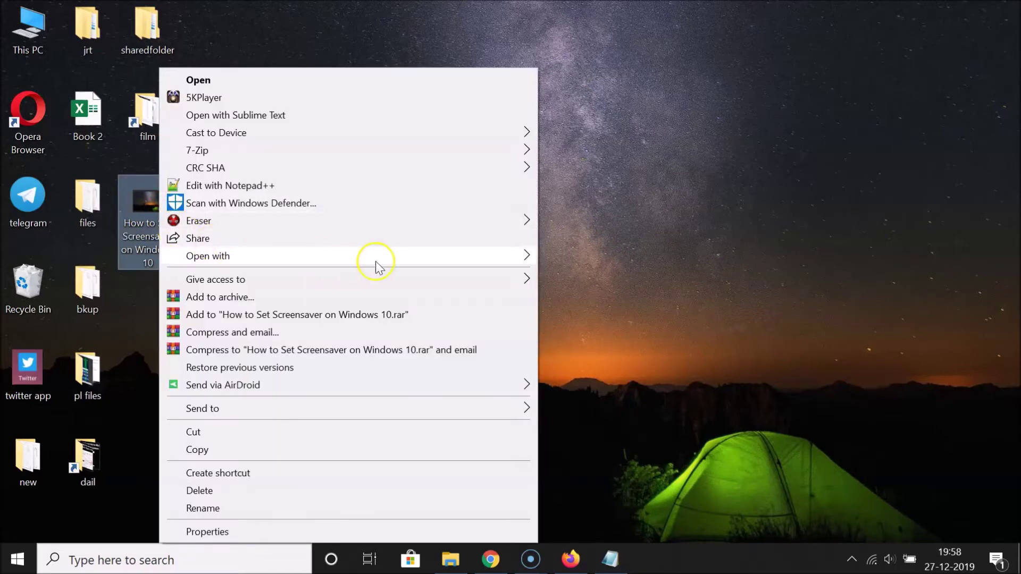
pyautogui.moveTo(493, 262)
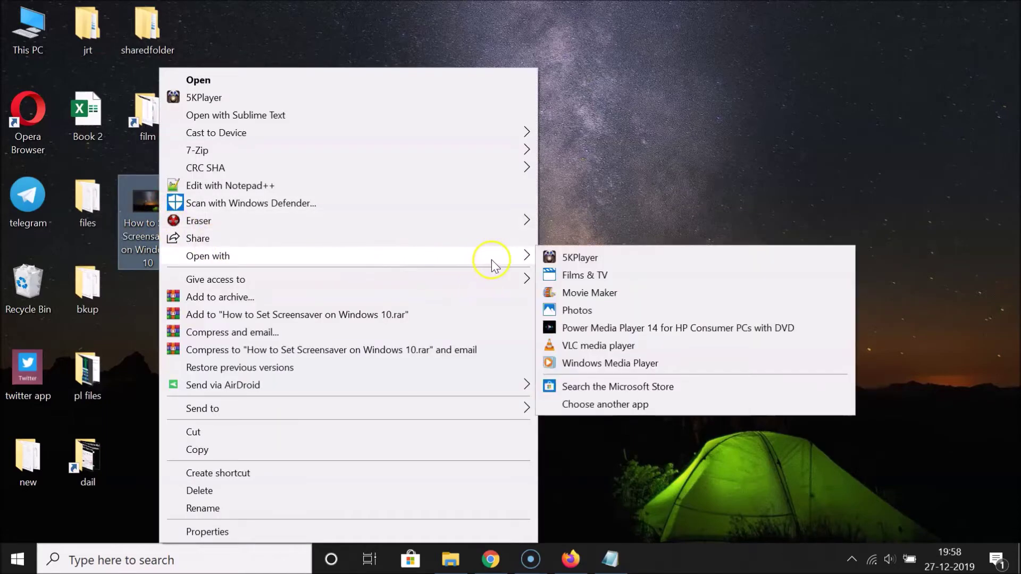
pyautogui.click(595, 347)
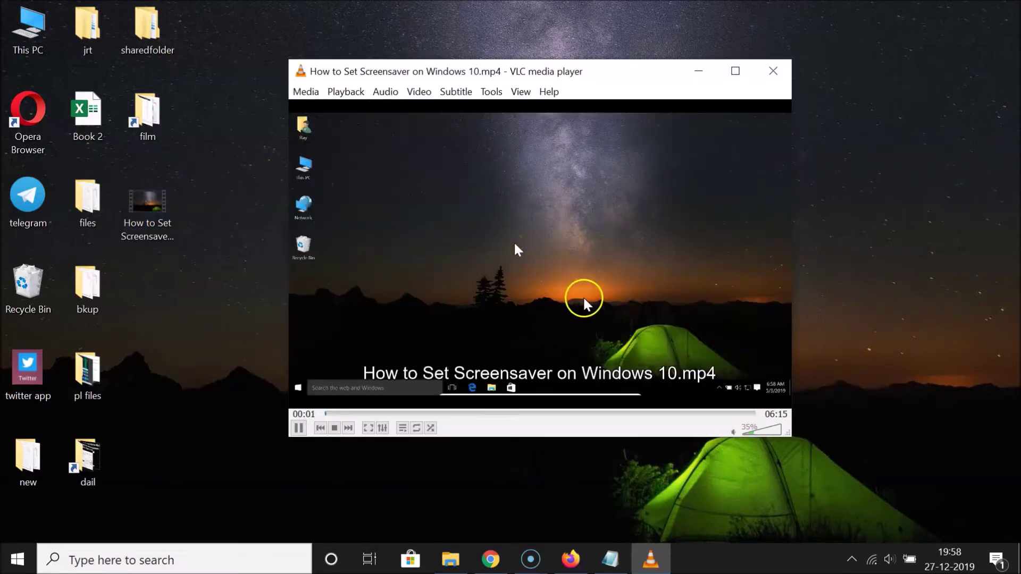
# Pause the video and open the Adjustments and Effects dialog via Tools > Effects and Filters
pyautogui.click(297, 428)
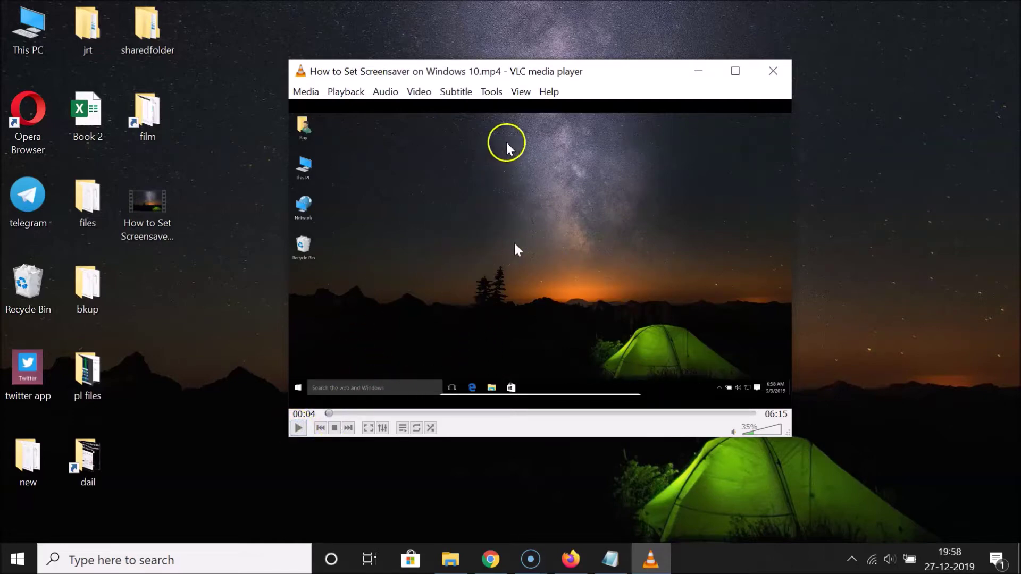
pyautogui.click(494, 95)
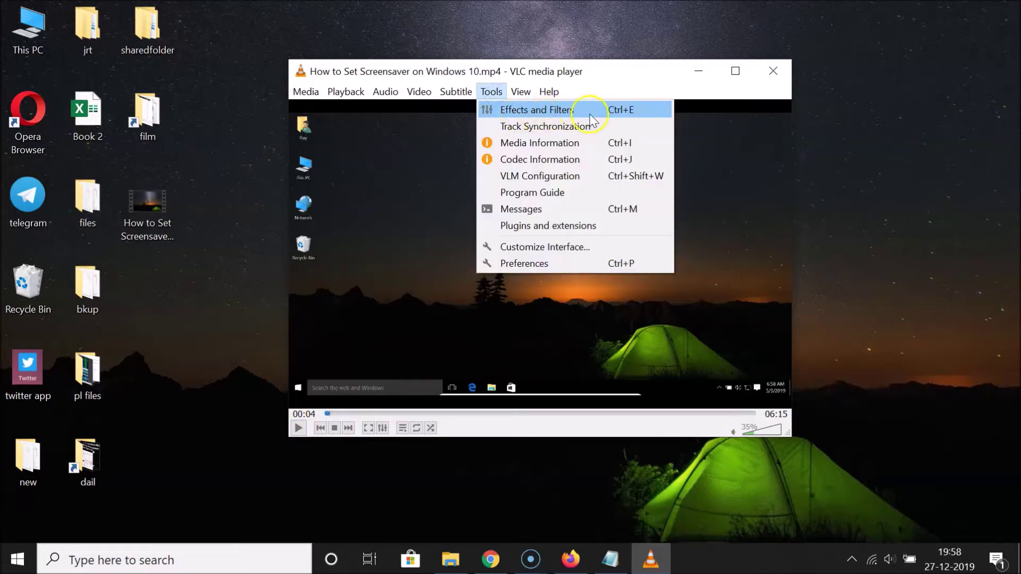
pyautogui.click(585, 113)
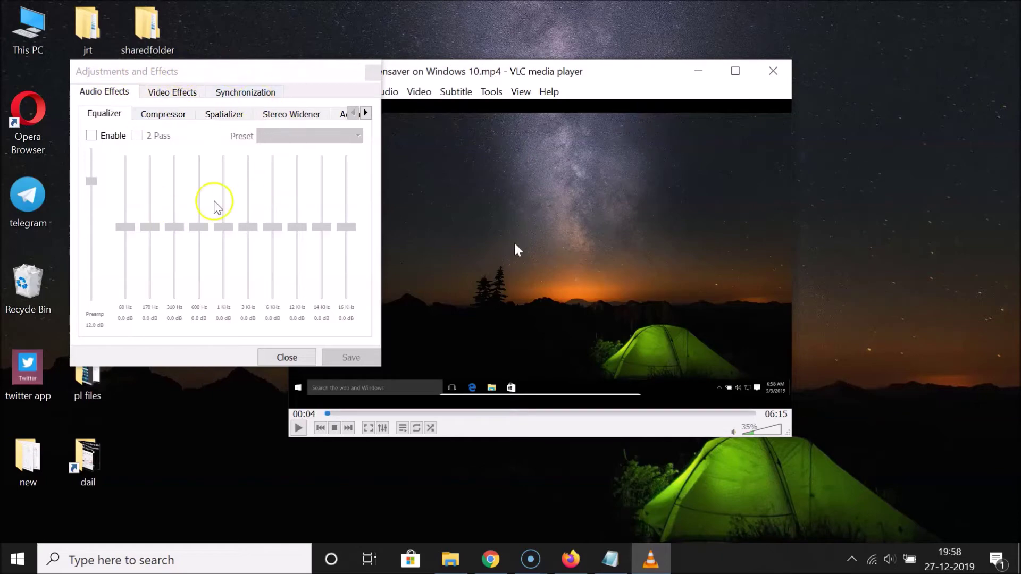
# Enable Image adjust on the Video Effects tab's Essential subtab
pyautogui.click(165, 94)
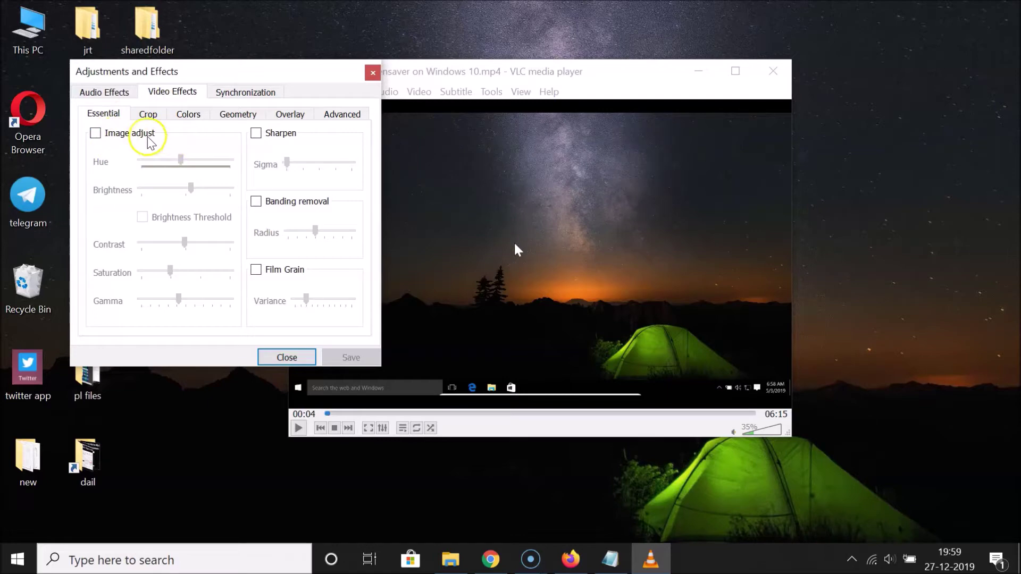
pyautogui.click(96, 134)
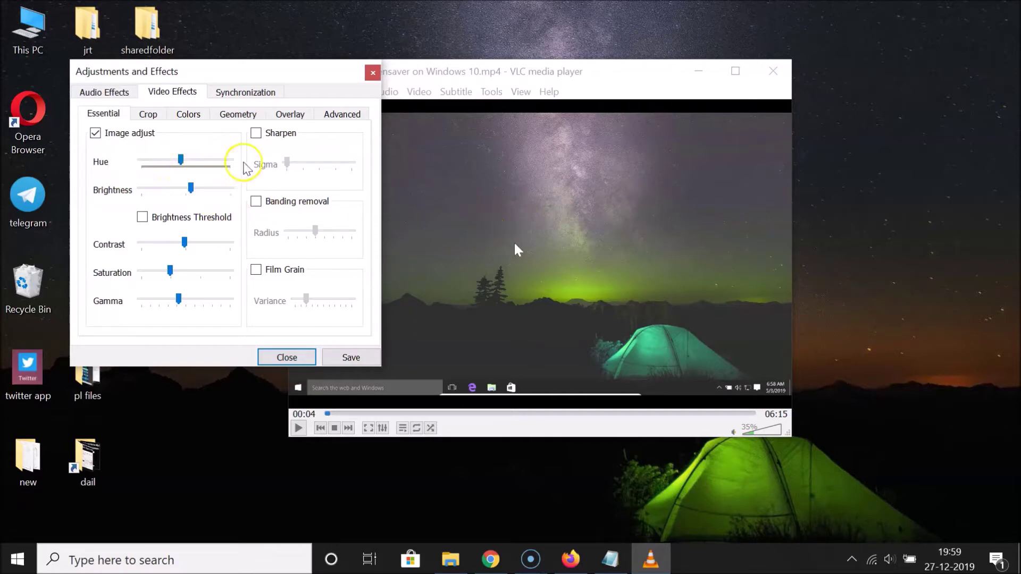
# Shift the Hue slider until the glow turns teal and the tent purple-blue, then try brightness
pyautogui.moveTo(182, 162); pyautogui.dragTo(183, 166)
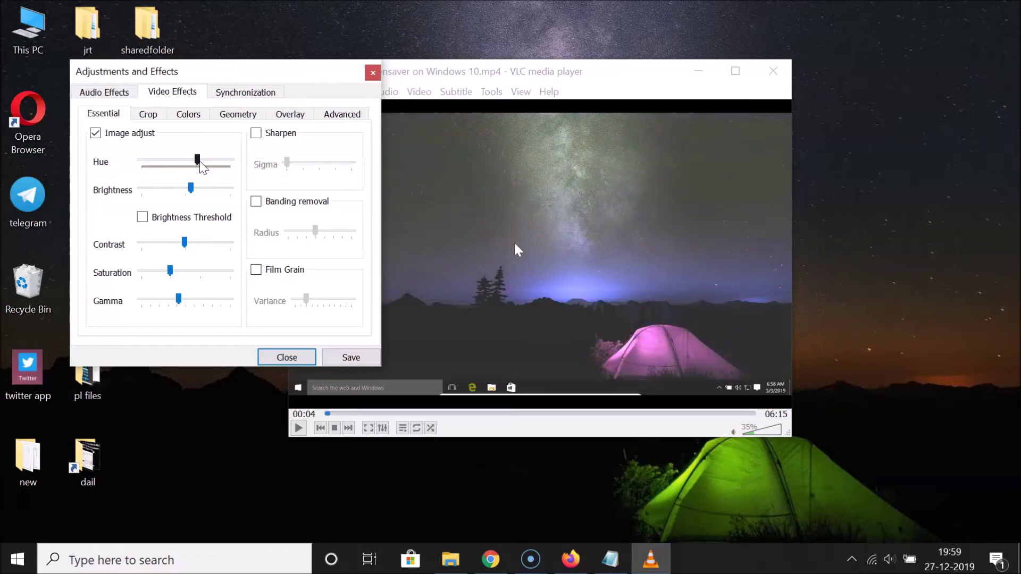
pyautogui.moveTo(200, 163); pyautogui.dragTo(176, 166)
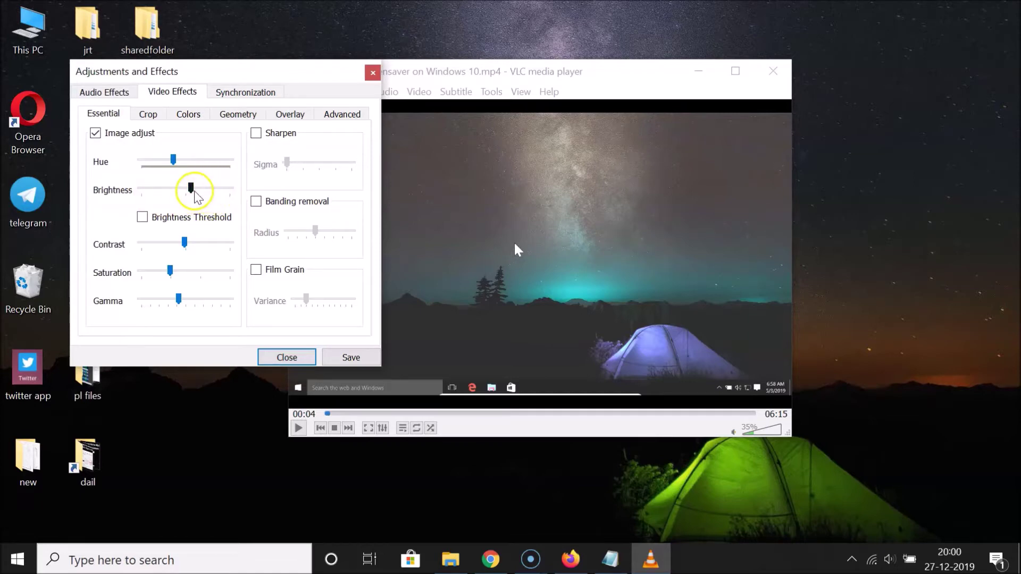
pyautogui.moveTo(195, 190)
pyautogui.mouseDown()
pyautogui.moveTo(206, 191)
pyautogui.moveTo(174, 197)
pyautogui.moveTo(186, 197)
pyautogui.mouseUp()
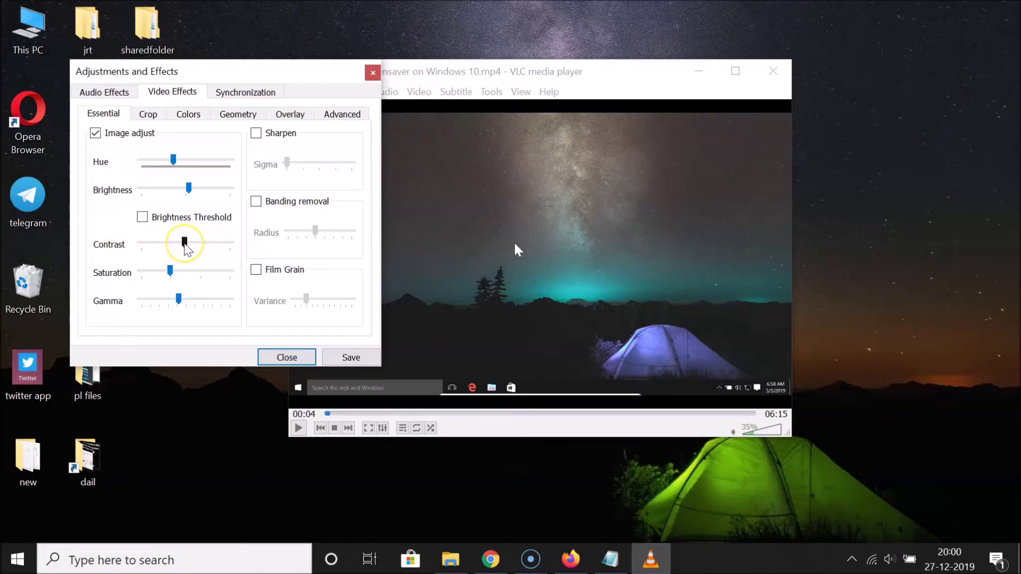
# Nudge the Contrast slider and set saturation slightly below the middle
pyautogui.moveTo(185, 244); pyautogui.dragTo(182, 245)
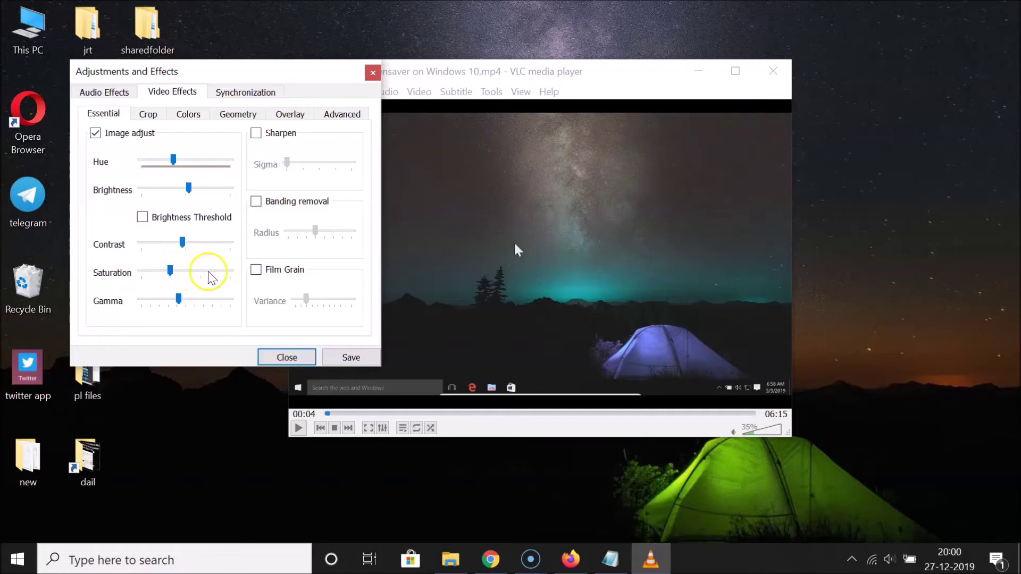
pyautogui.click(167, 274)
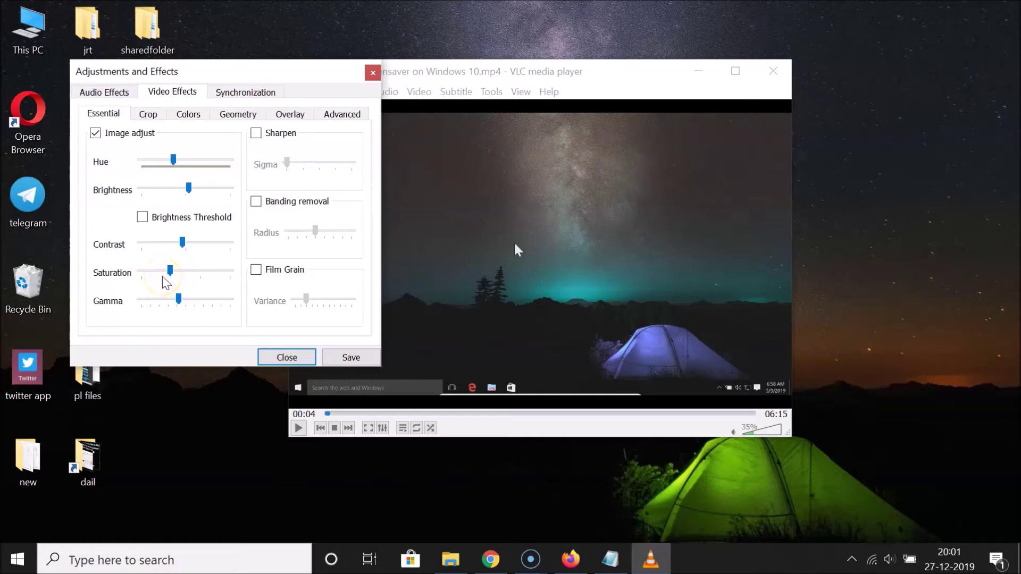
# Raise saturation, set gamma just below centre, and save the image adjustments
pyautogui.click(169, 272)
pyautogui.moveTo(170, 274); pyautogui.dragTo(179, 269)
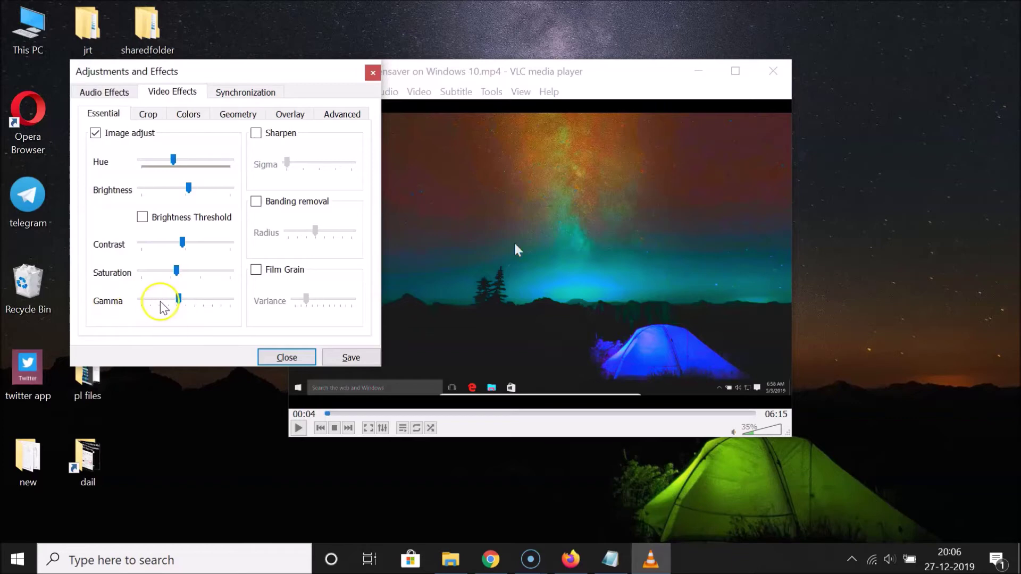
pyautogui.moveTo(179, 306)
pyautogui.mouseDown()
pyautogui.moveTo(168, 303)
pyautogui.moveTo(183, 308)
pyautogui.mouseUp()
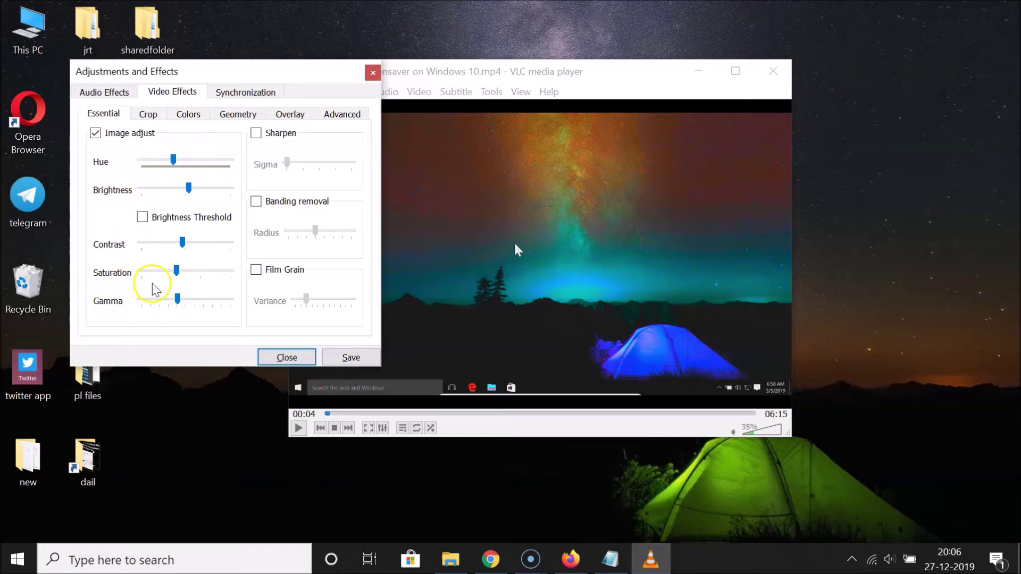
pyautogui.click(360, 360)
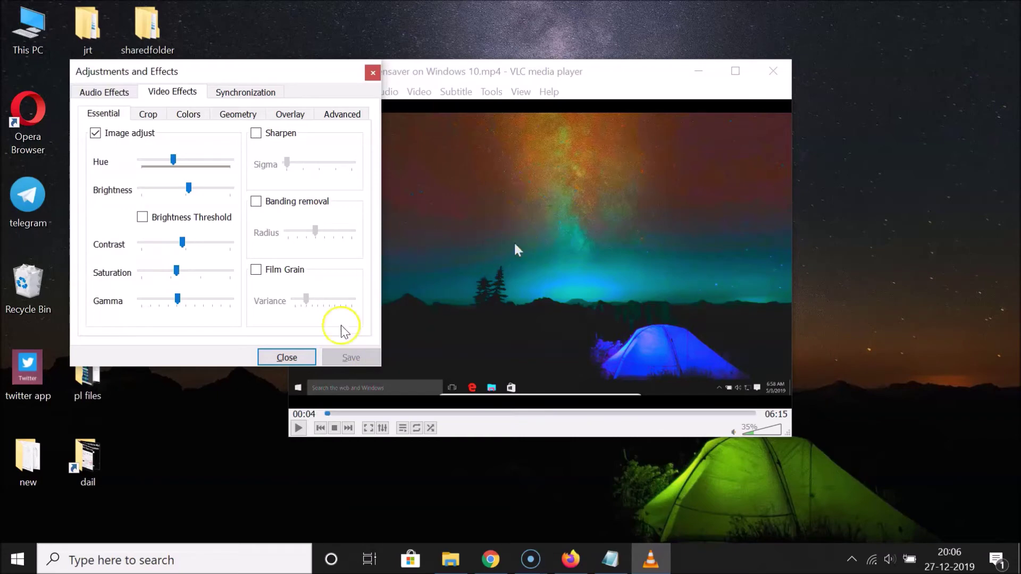
# Close the effects dialog, play the recoloured video briefly, pause at 00:09, and close VLC
pyautogui.click(283, 357)
pyautogui.click(298, 429)
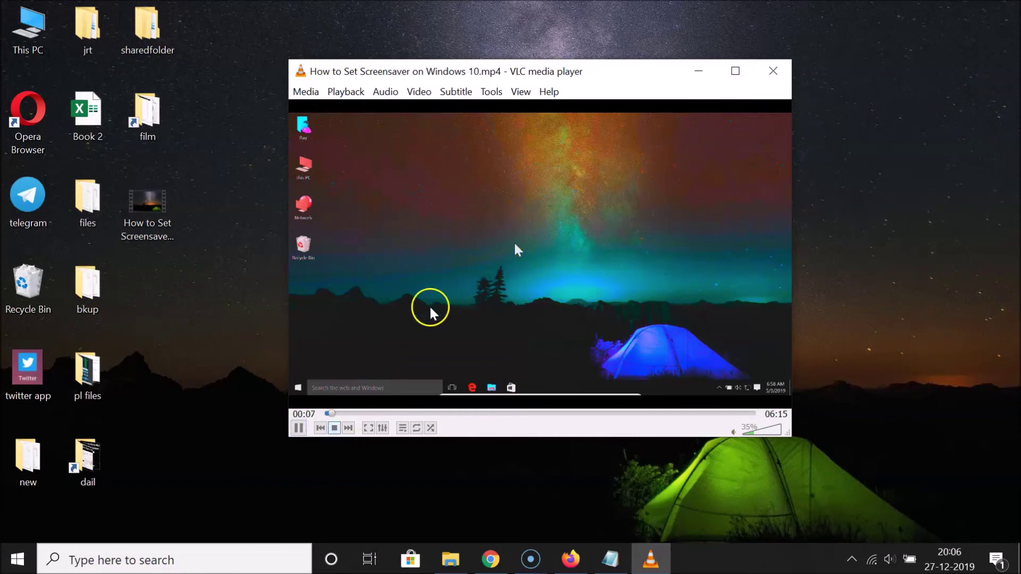
pyautogui.click(298, 428)
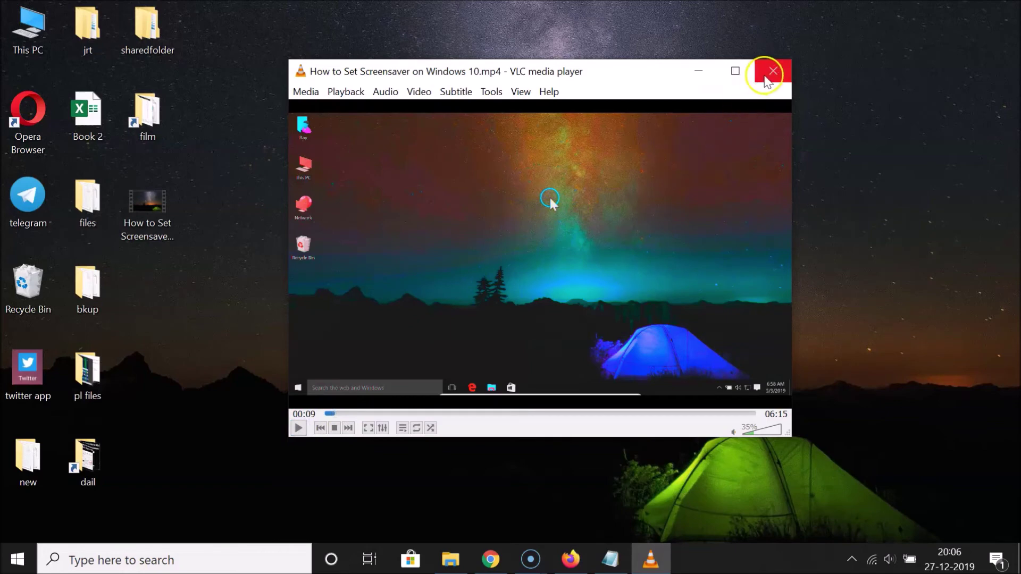
pyautogui.click(767, 79)
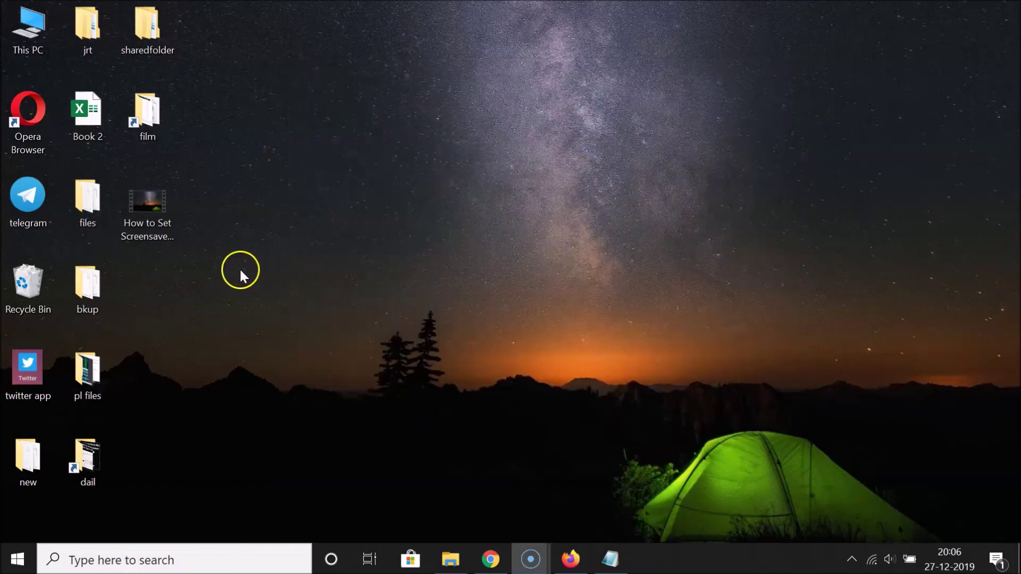
pyautogui.rightClick(168, 205)
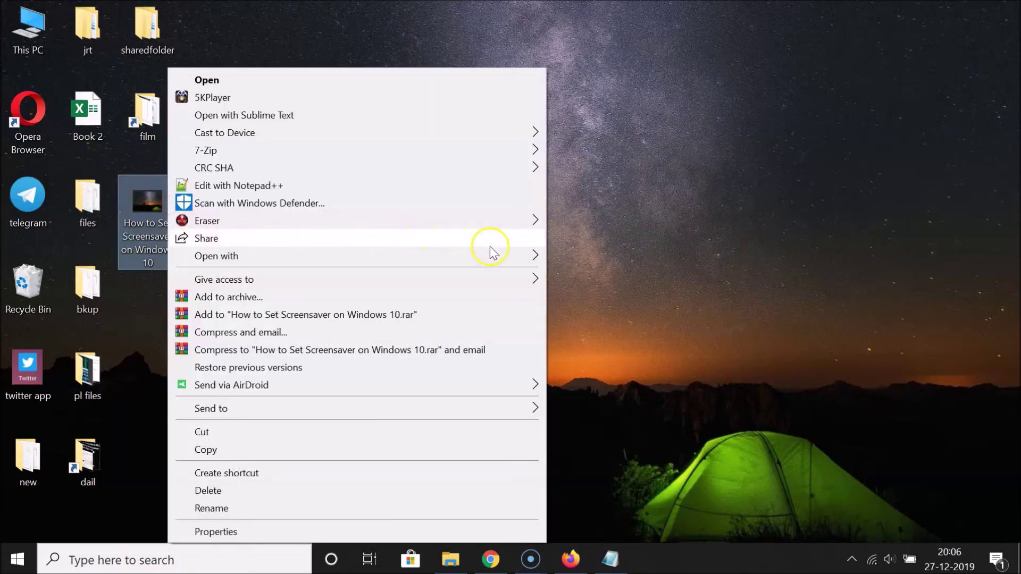
pyautogui.moveTo(524, 255)
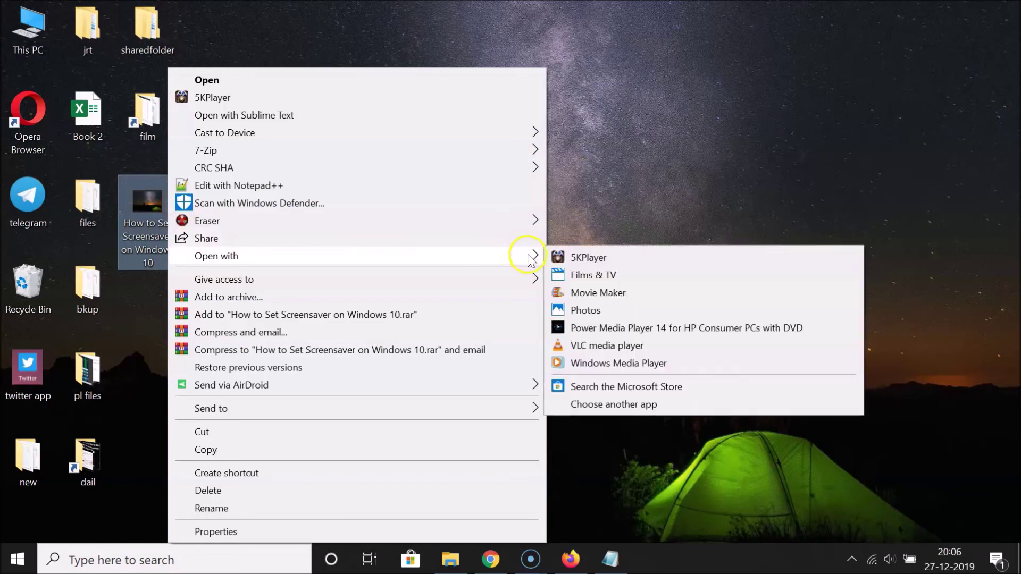
pyautogui.click(591, 367)
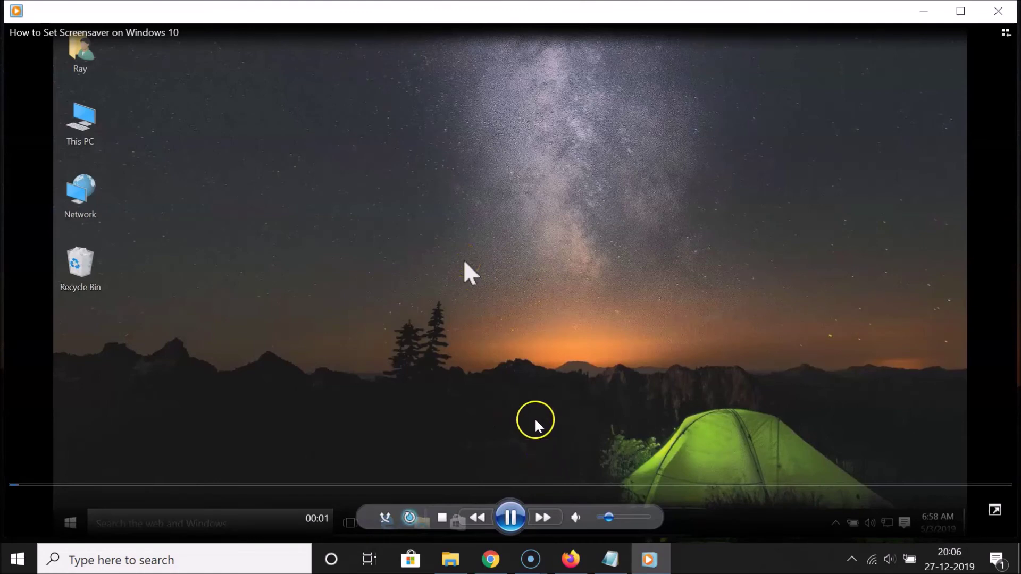
pyautogui.click(514, 515)
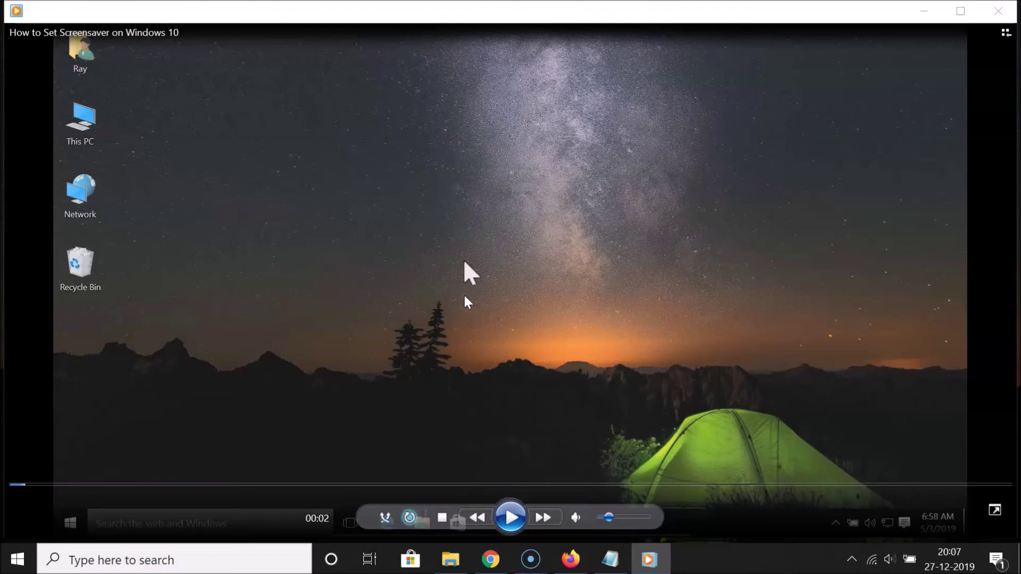
pyautogui.click(985, 15)
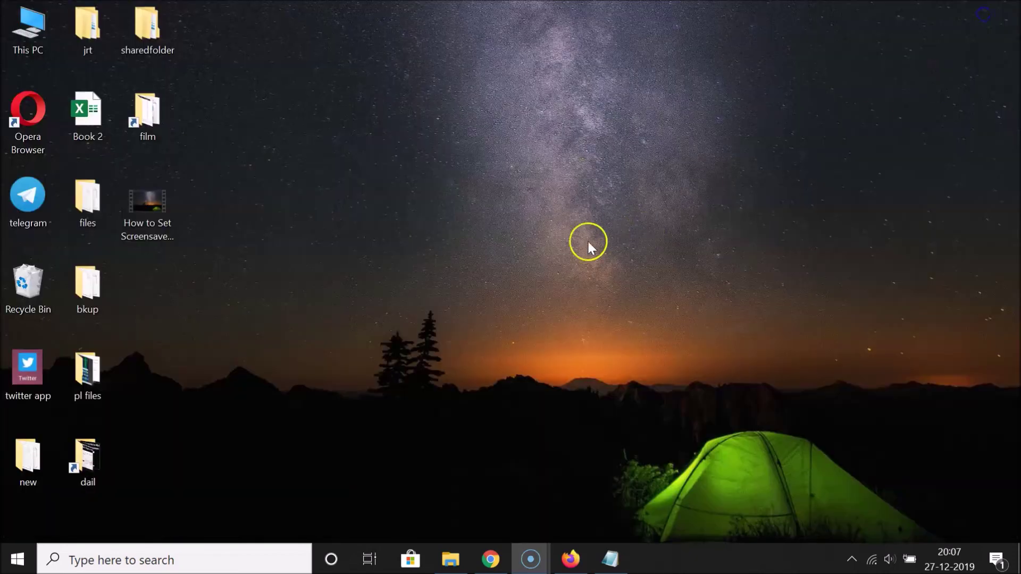
# Reopen the screensaver video in VLC and pause it at 00:08, still teal and purple-blue
pyautogui.rightClick(146, 212)
pyautogui.moveTo(483, 258)
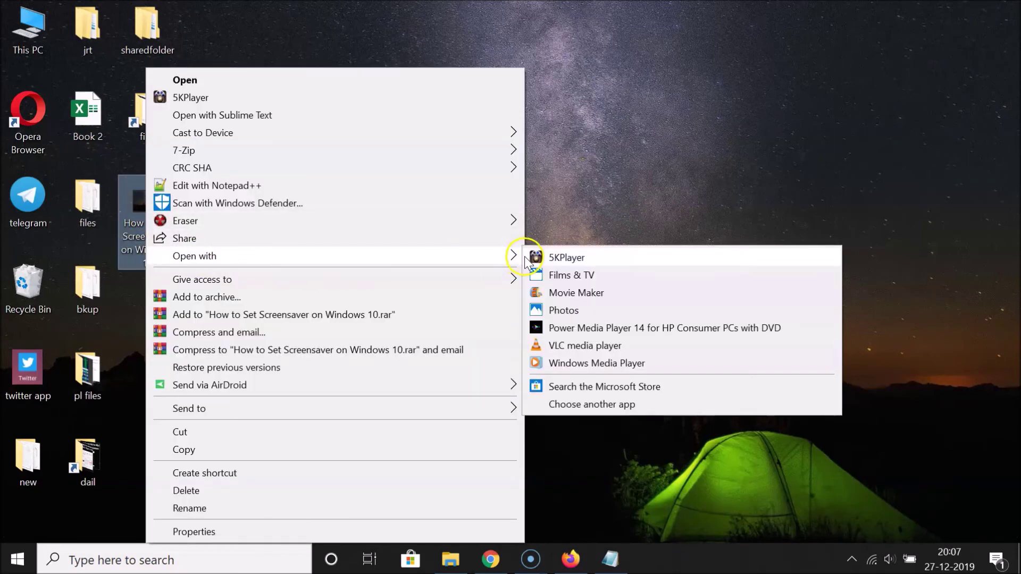
pyautogui.click(563, 345)
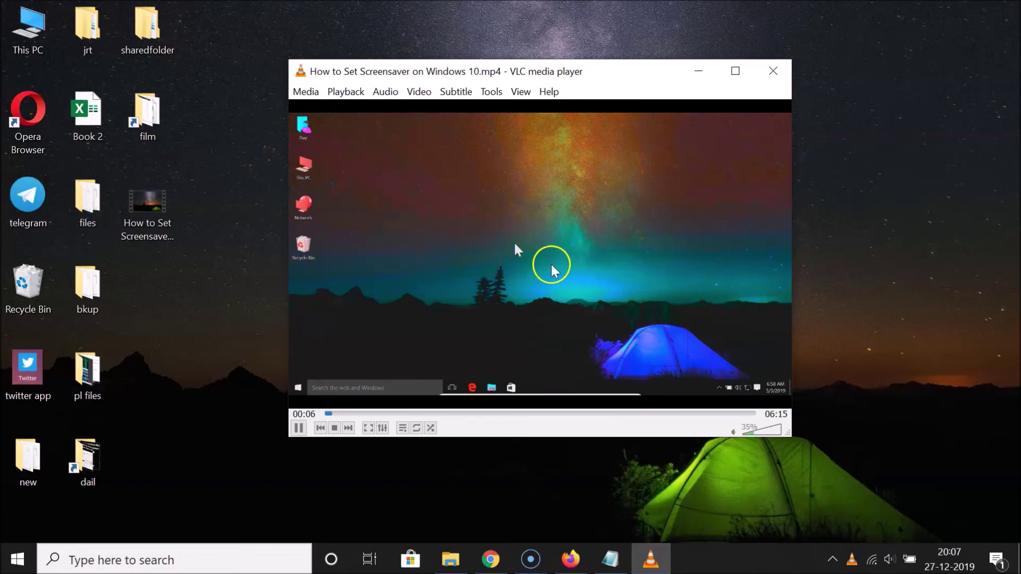
pyautogui.click(299, 428)
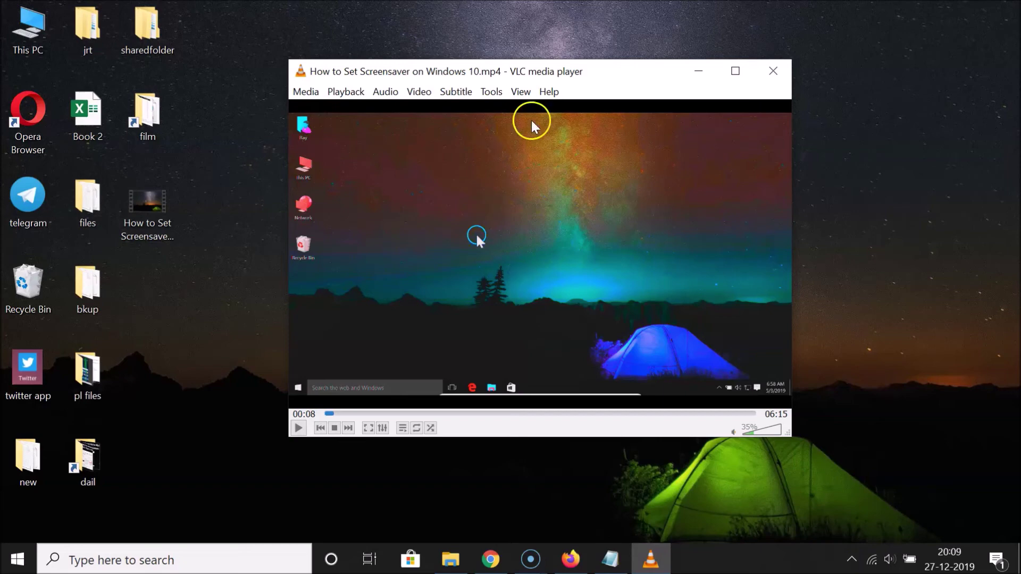
# Untick Image adjust in Video Effects, save the setting, and close the dialog
pyautogui.click(488, 93)
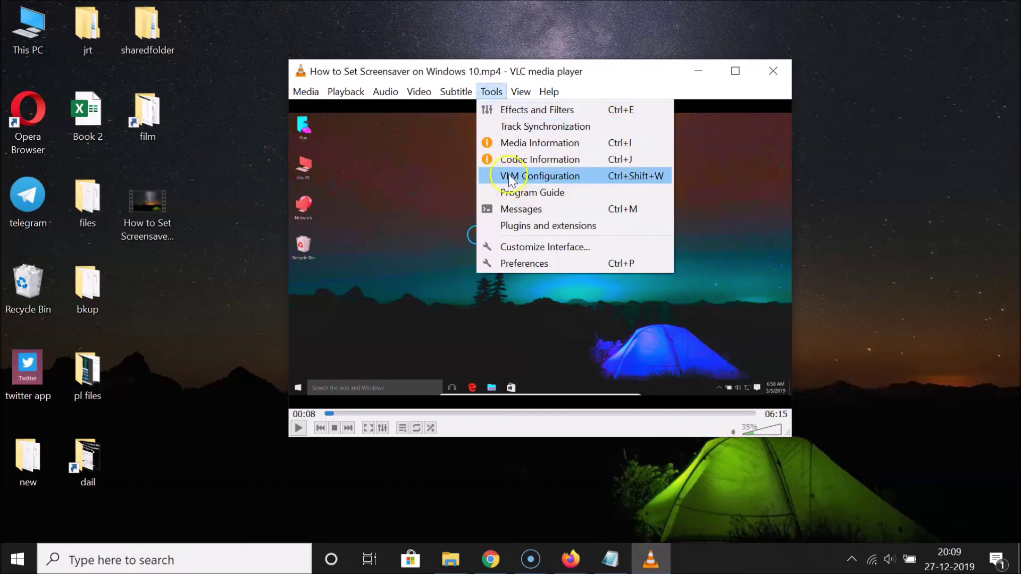
pyautogui.click(544, 111)
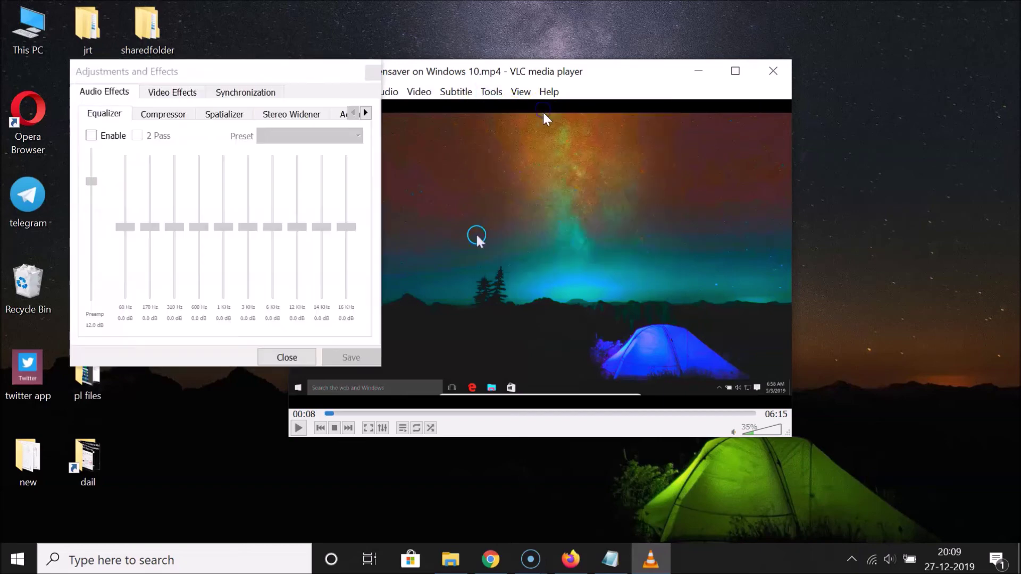
pyautogui.click(178, 95)
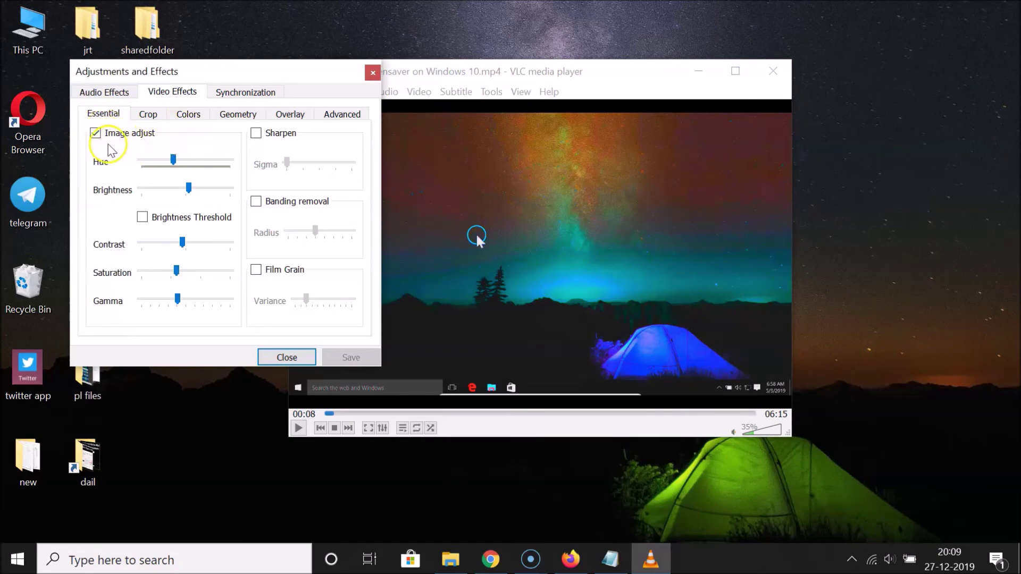
pyautogui.click(96, 136)
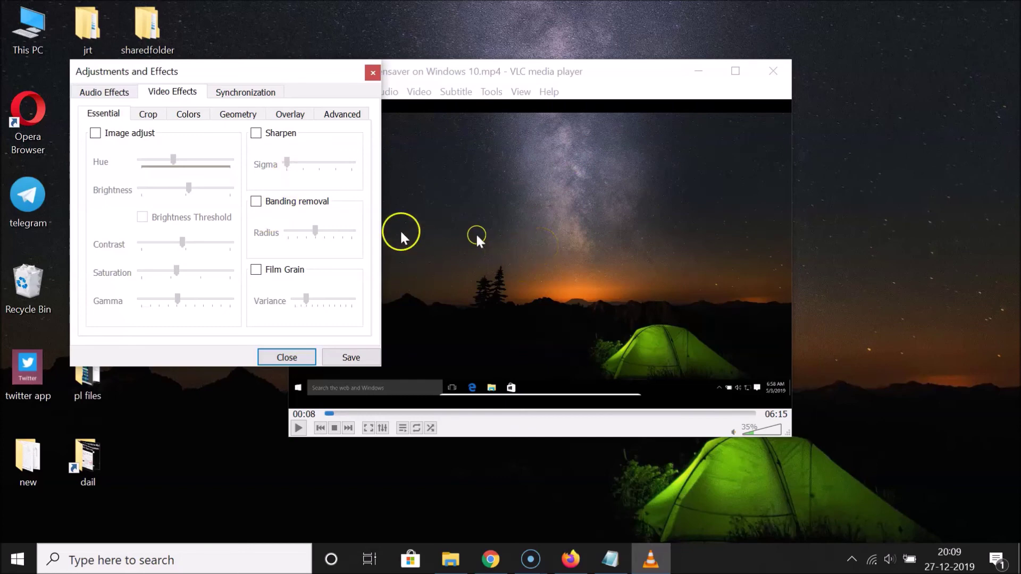
pyautogui.click(351, 362)
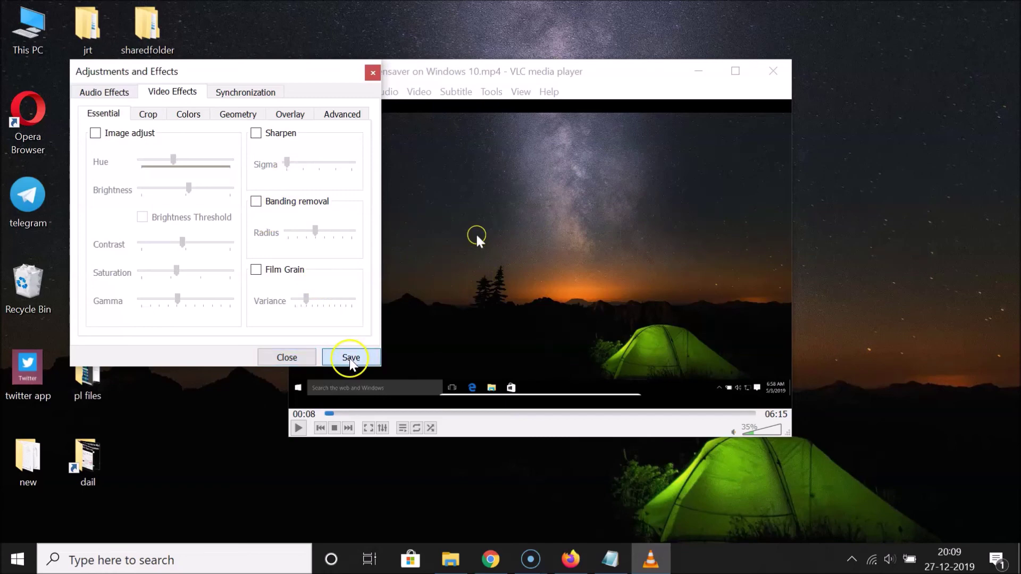
pyautogui.click(286, 357)
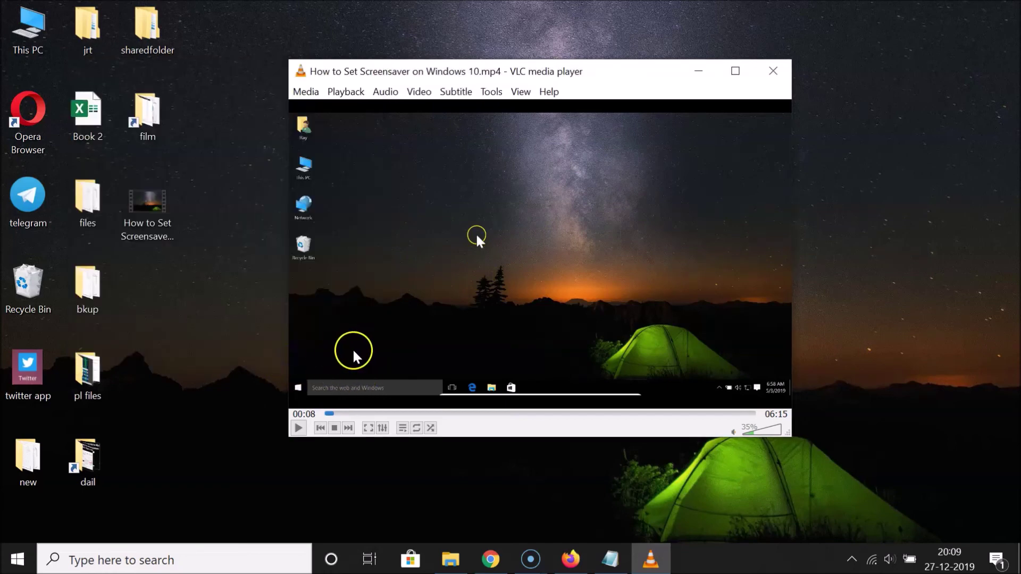
# Reopen the video in VLC to confirm original colours, close it, and restore the Notepad note
pyautogui.click(769, 75)
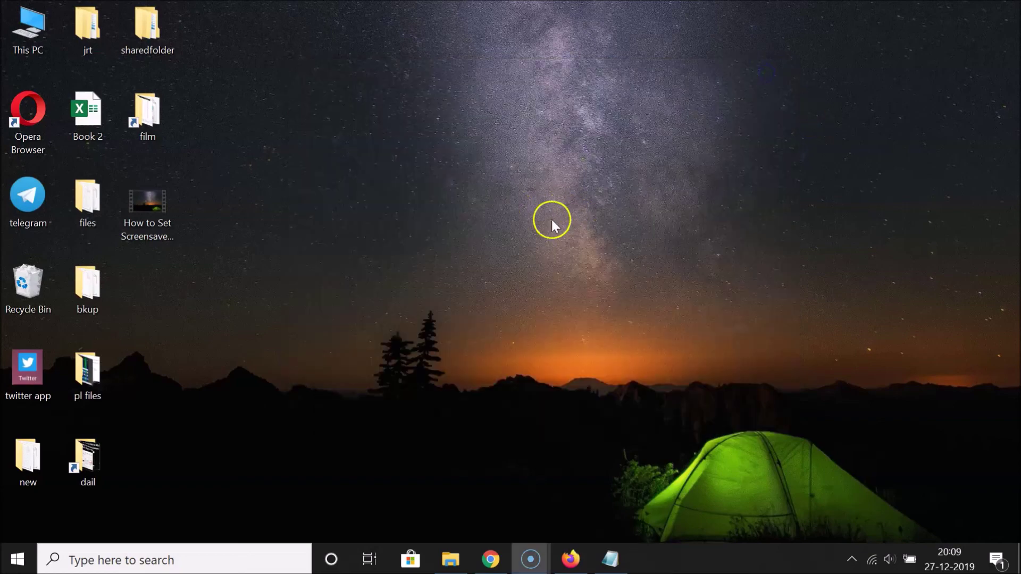
pyautogui.rightClick(155, 200)
pyautogui.moveTo(486, 254)
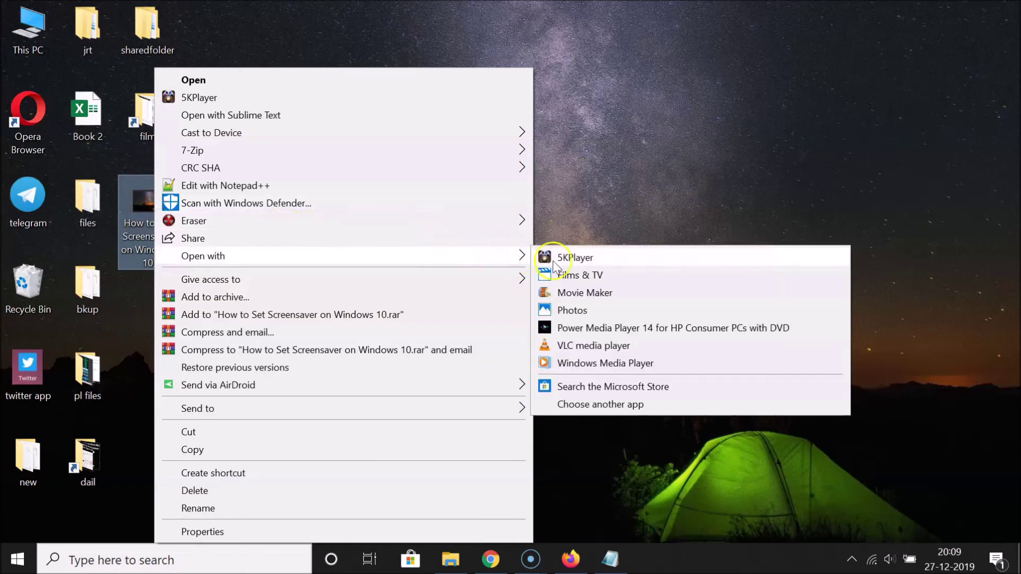
pyautogui.click(578, 346)
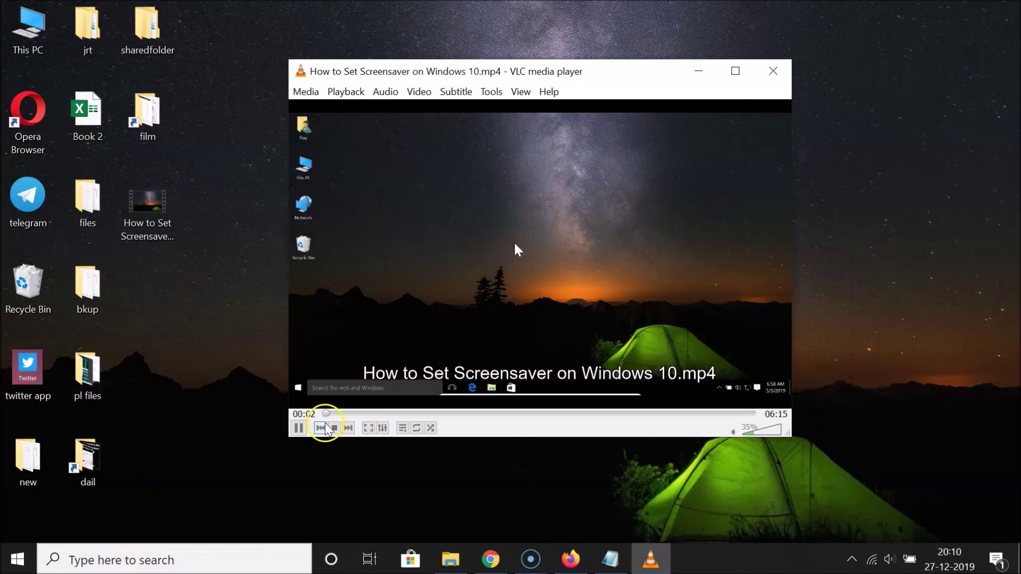
pyautogui.click(299, 428)
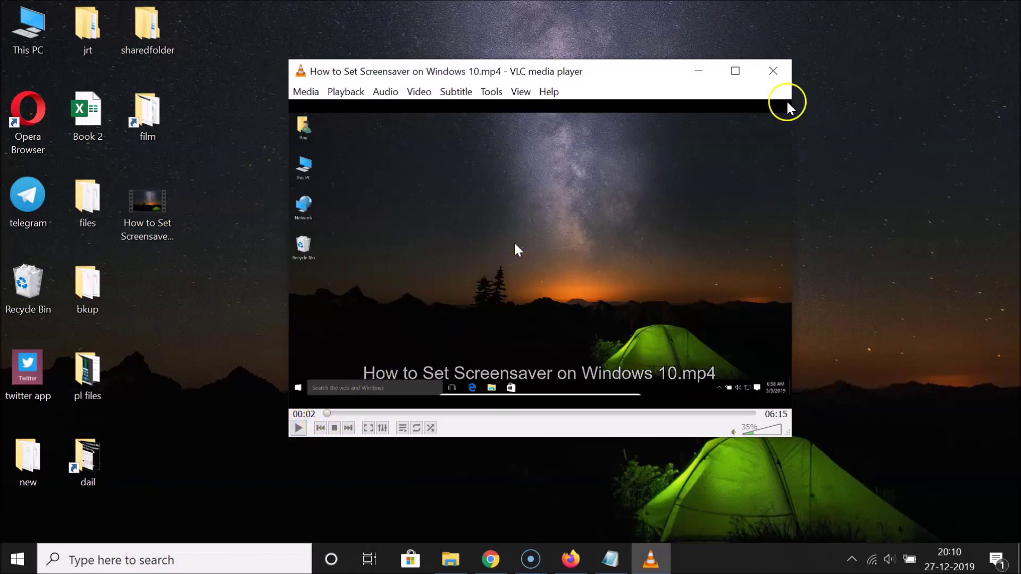
pyautogui.click(775, 70)
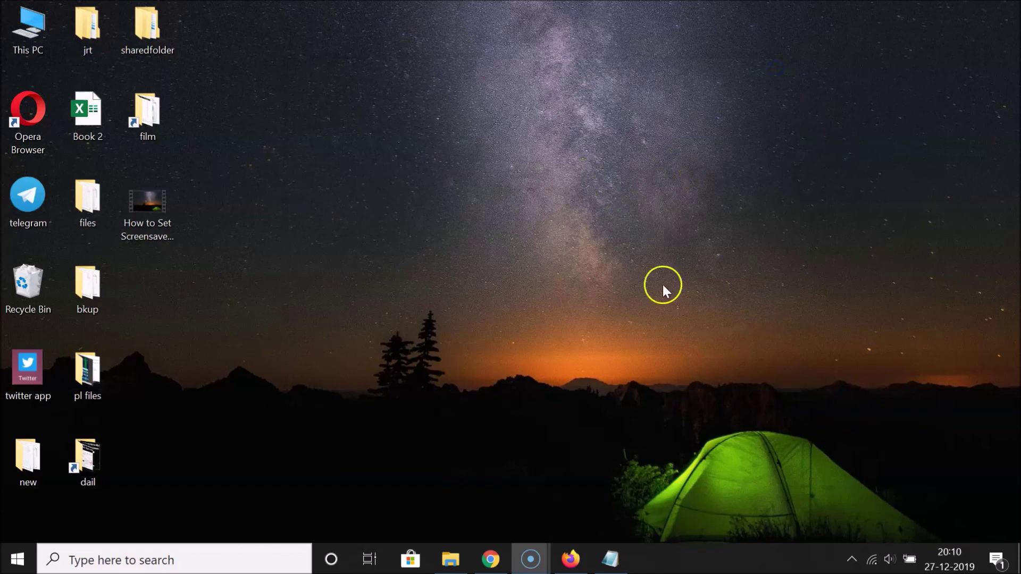
pyautogui.click(611, 559)
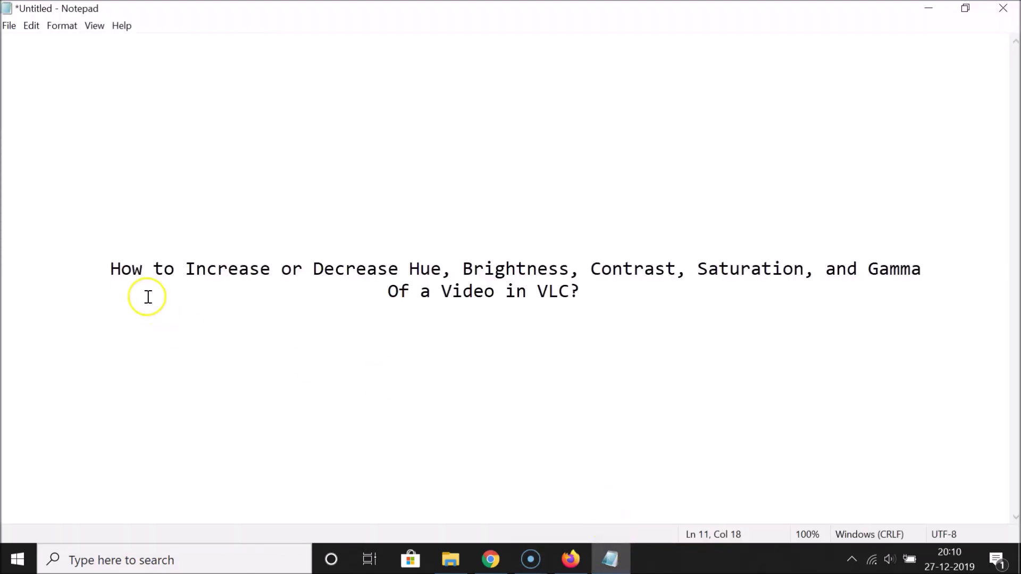